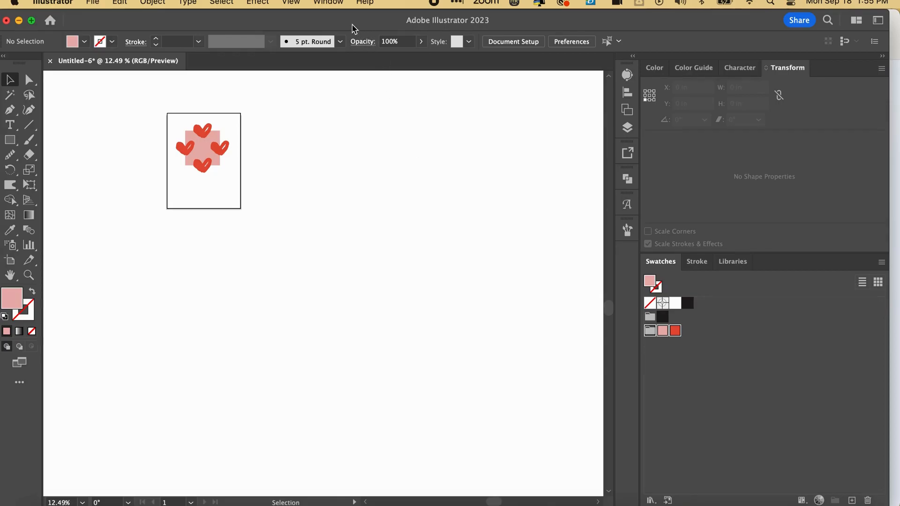
Show the Actions panel and select all the heart and square artwork on the artboard.
left_click(330, 3)
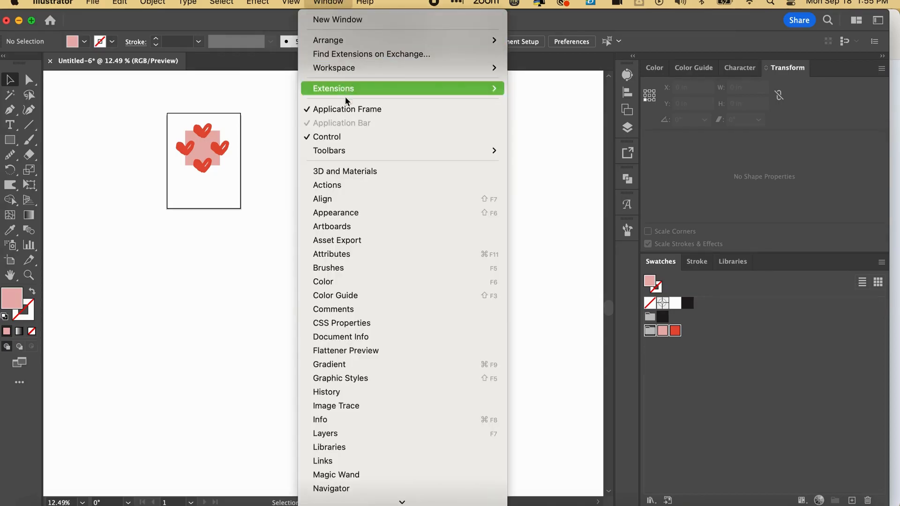
left_click(356, 185)
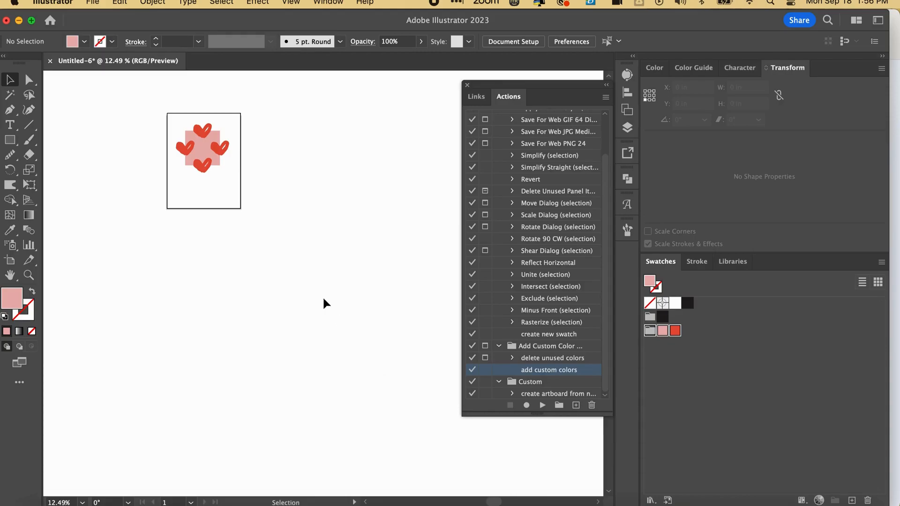
left_click_drag(204, 168, 209, 141)
left_click_drag(235, 178, 162, 111)
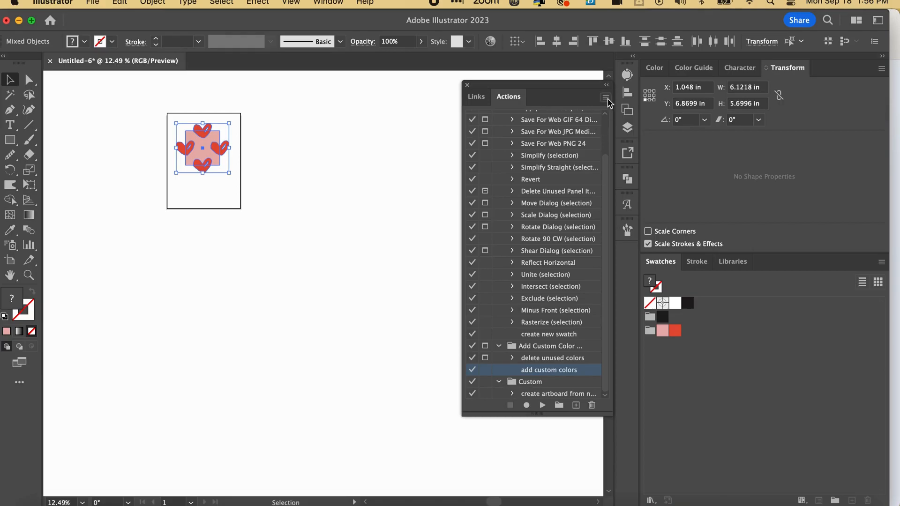
left_click(606, 97)
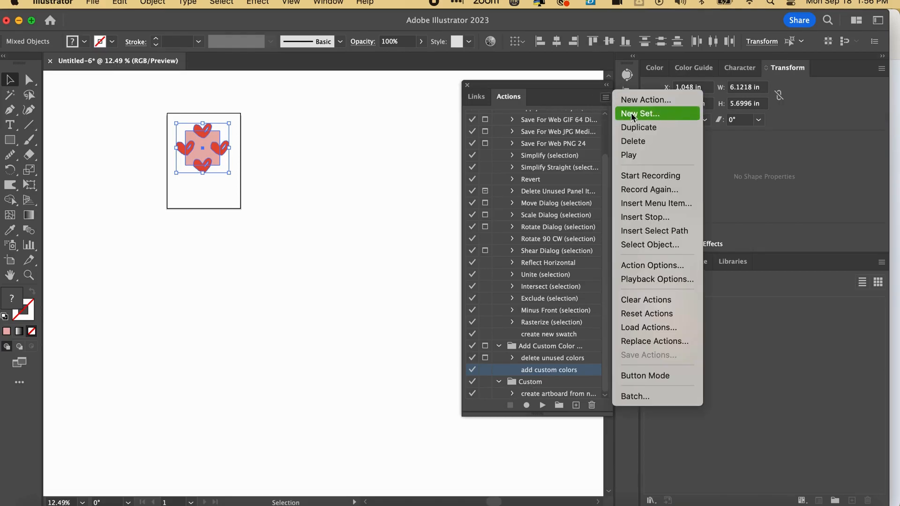
left_click(663, 116)
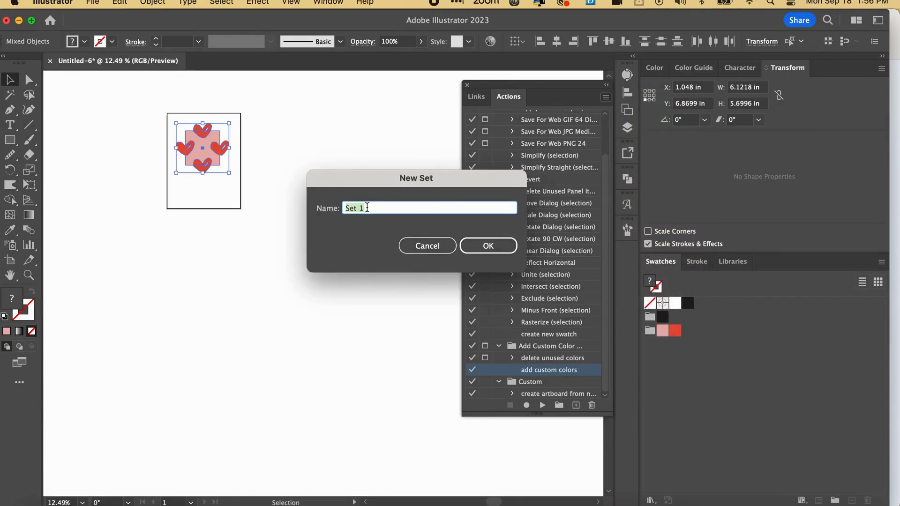
left_click(427, 247)
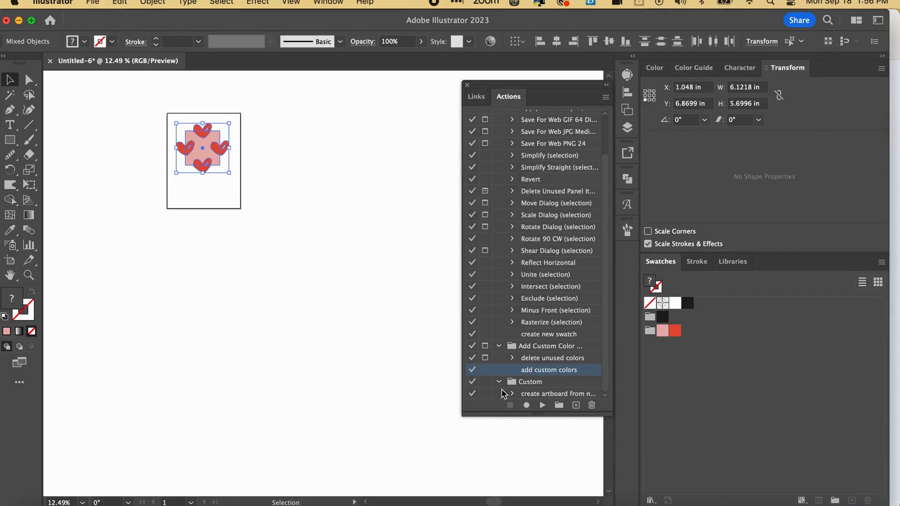
left_click(605, 99)
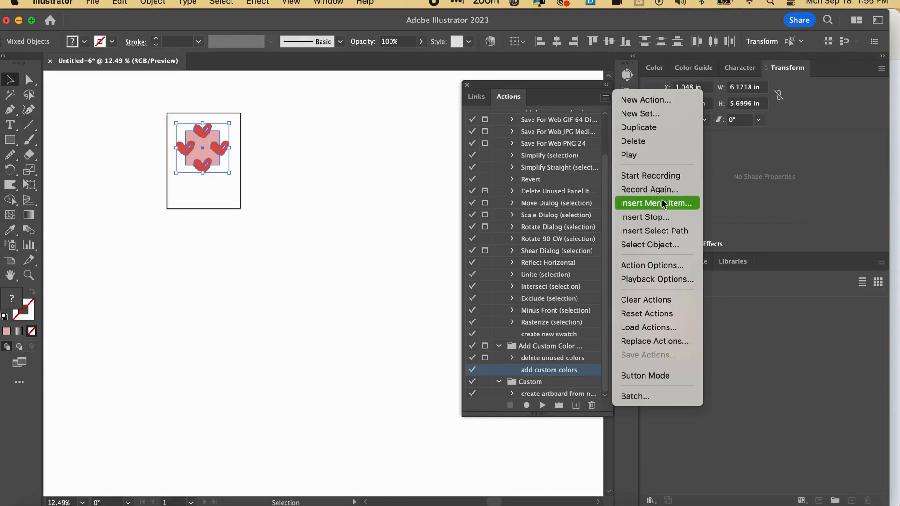
left_click(491, 406)
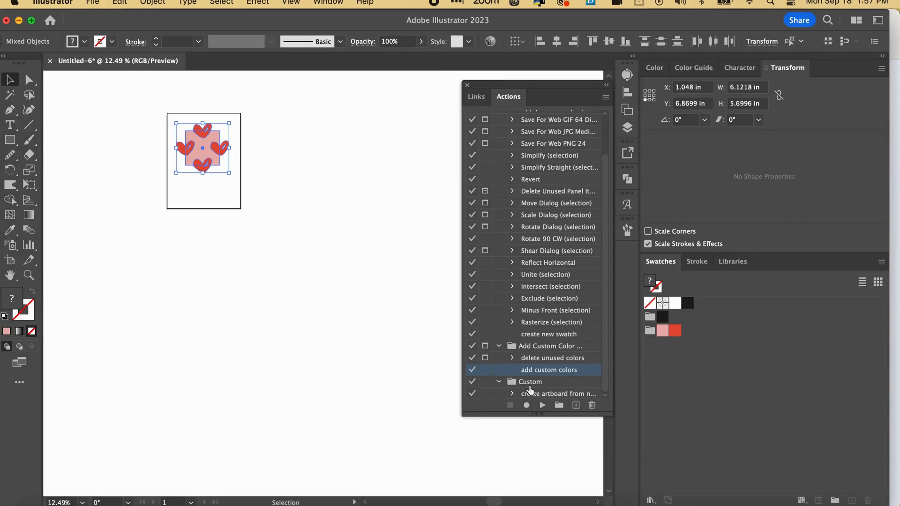
Set up a new action named Dup Art Vert 8" in the Custom set.
left_click(576, 406)
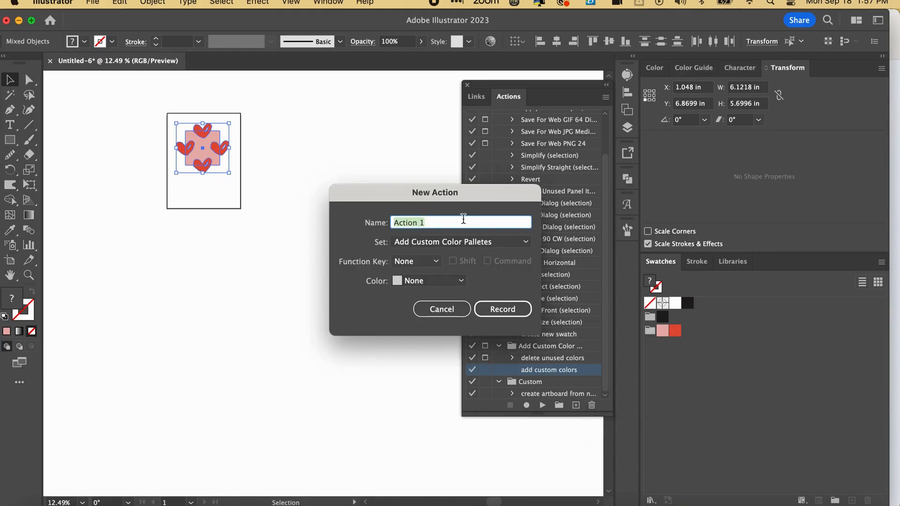
left_click_drag(444, 206, 422, 98)
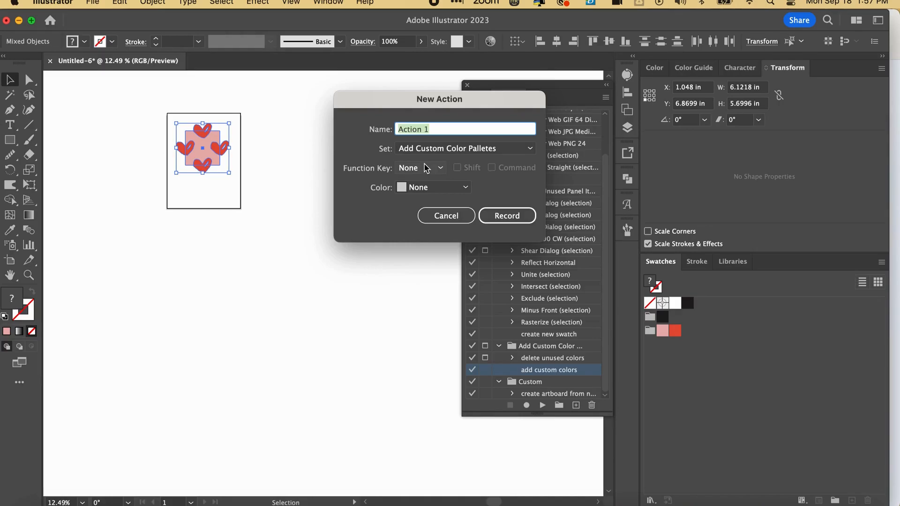
type("Dup Art Vert 7")
key("BackSpace")
type("8\"")
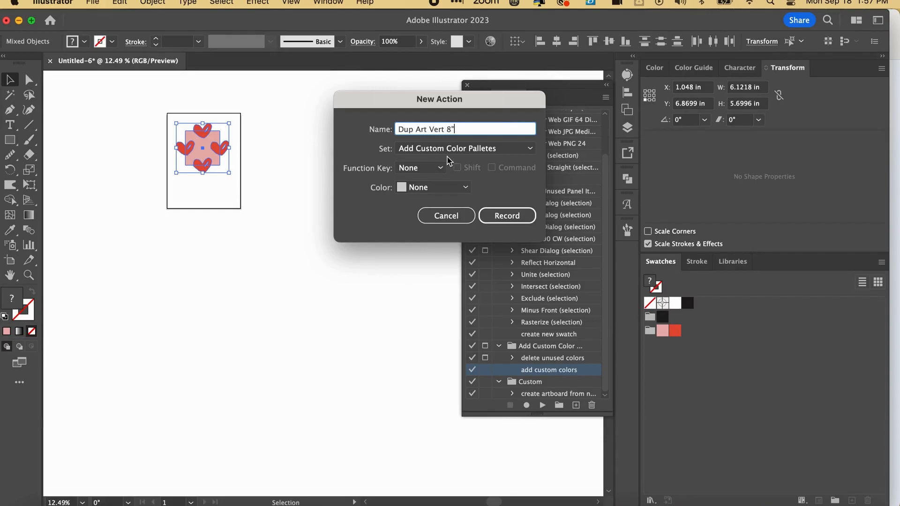
left_click(411, 151)
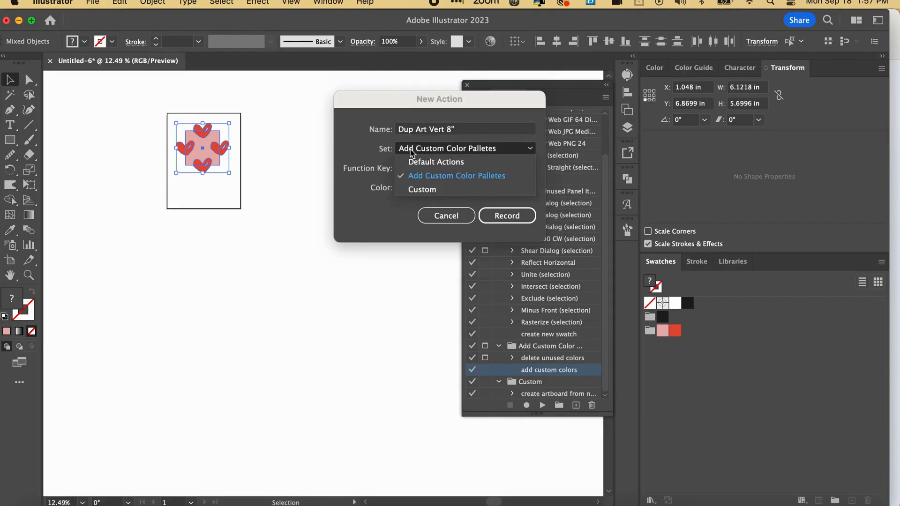
left_click(427, 192)
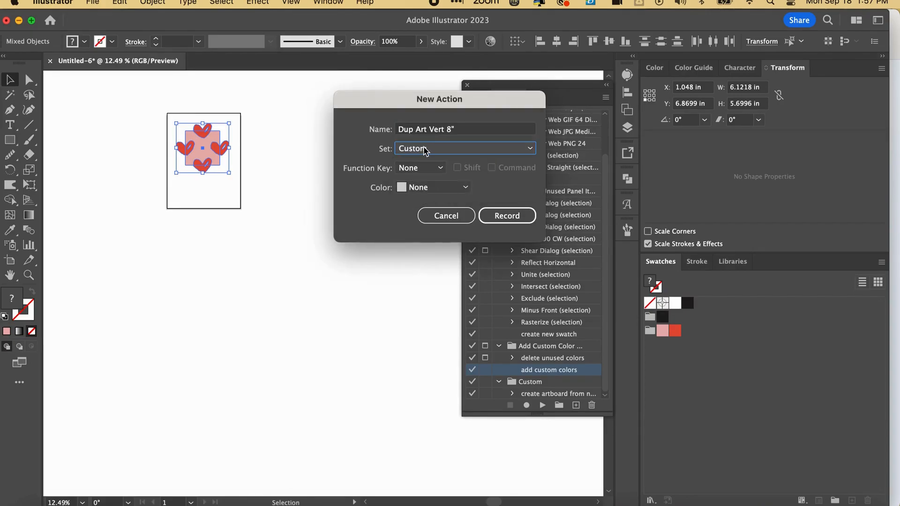
Assign the Violet color to the new action, leave its function key at None, and start recording.
left_click(439, 170)
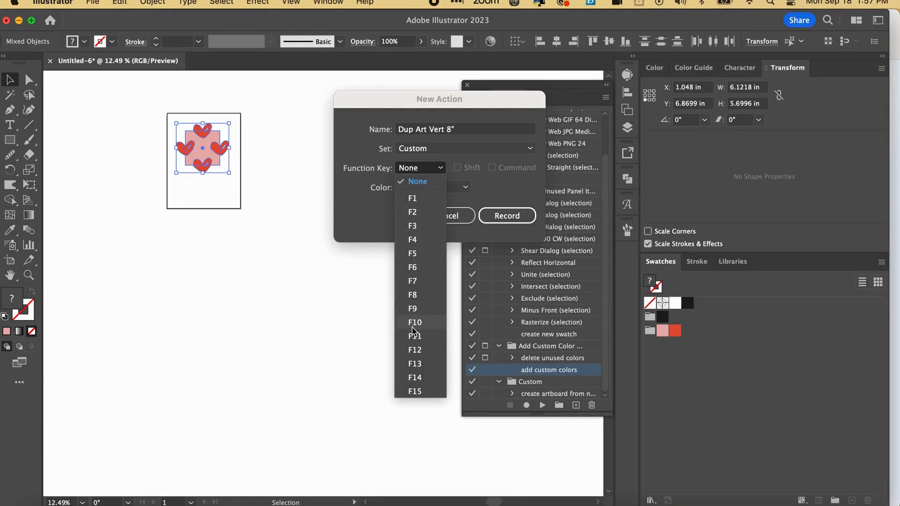
left_click(360, 213)
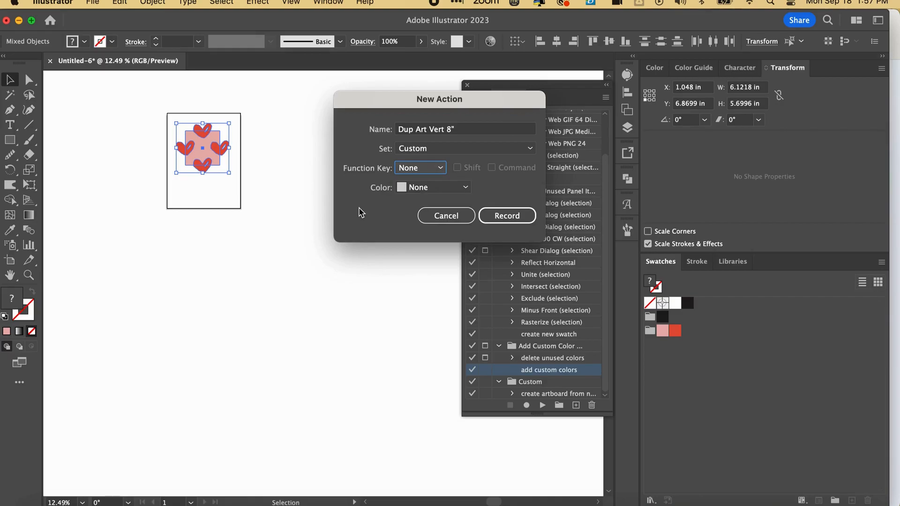
left_click(439, 192)
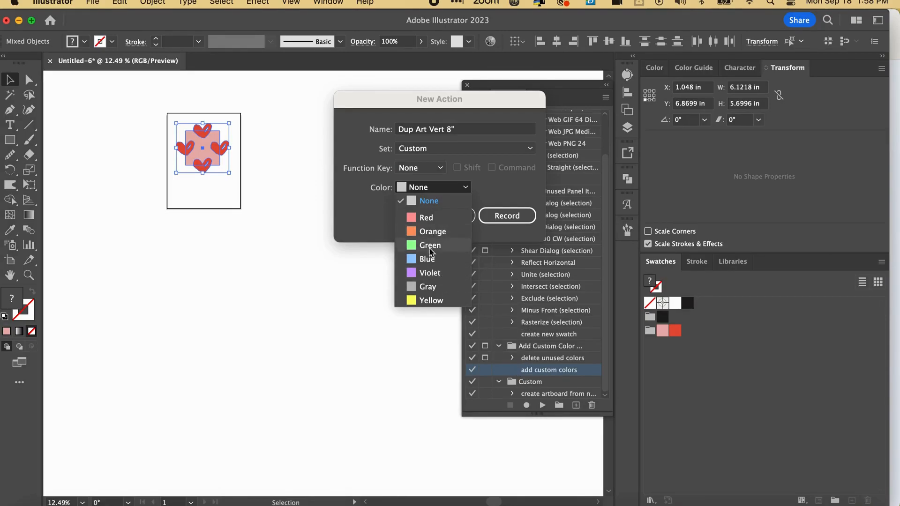
left_click(414, 278)
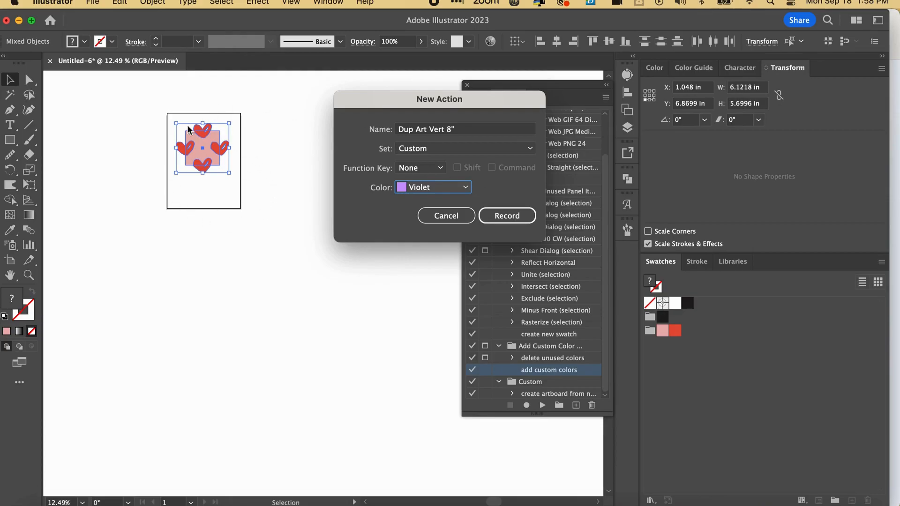
left_click(507, 220)
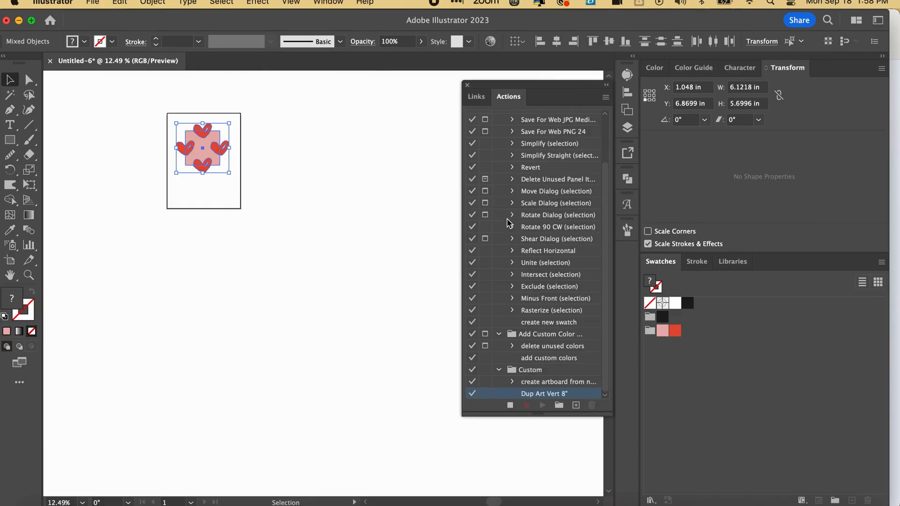
Make a copy of the selected artwork moved 0 in horizontally and 8 in vertically.
right_click(285, 160)
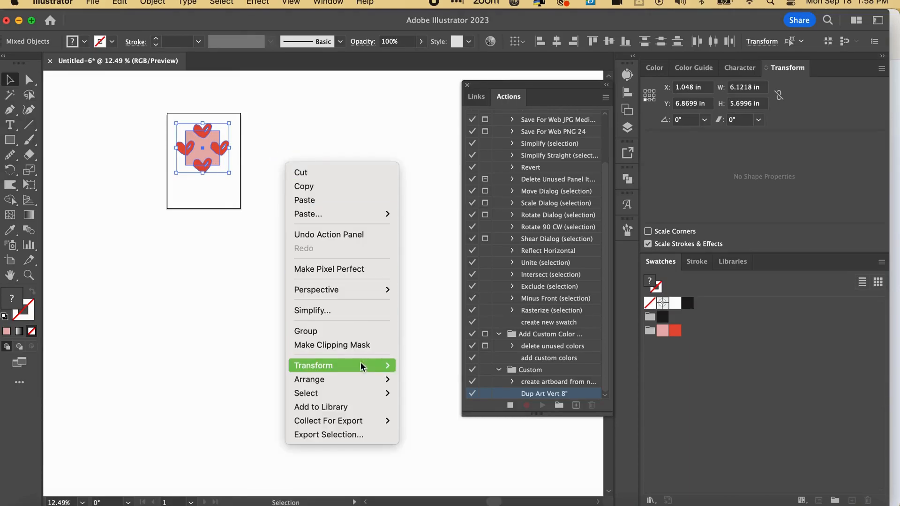
mouse_move(363, 369)
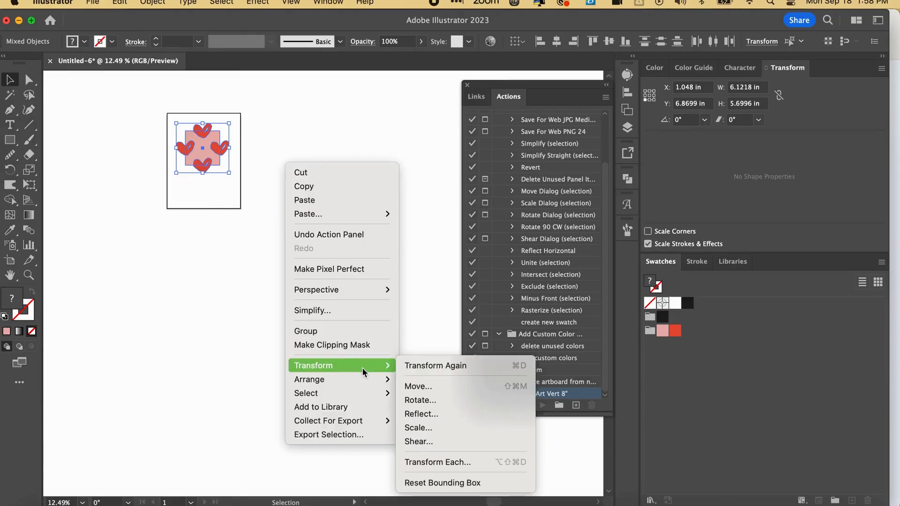
left_click(424, 388)
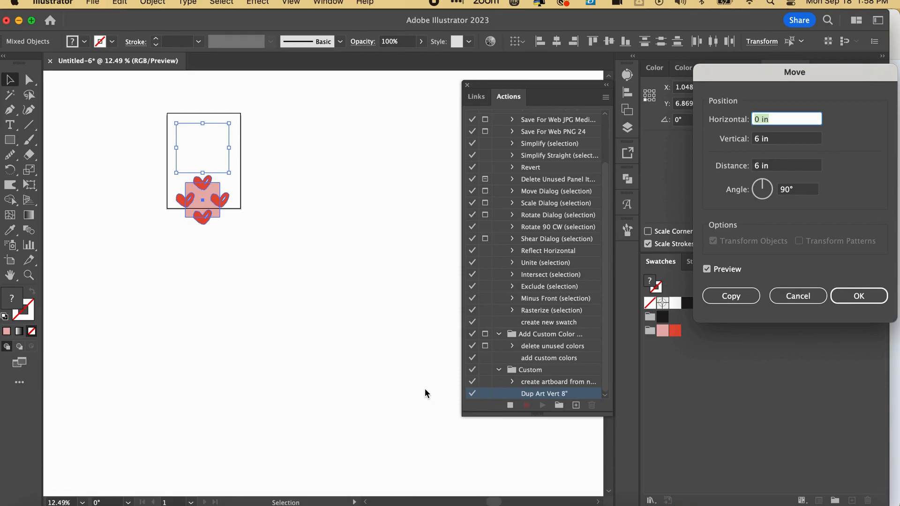
key("Tab")
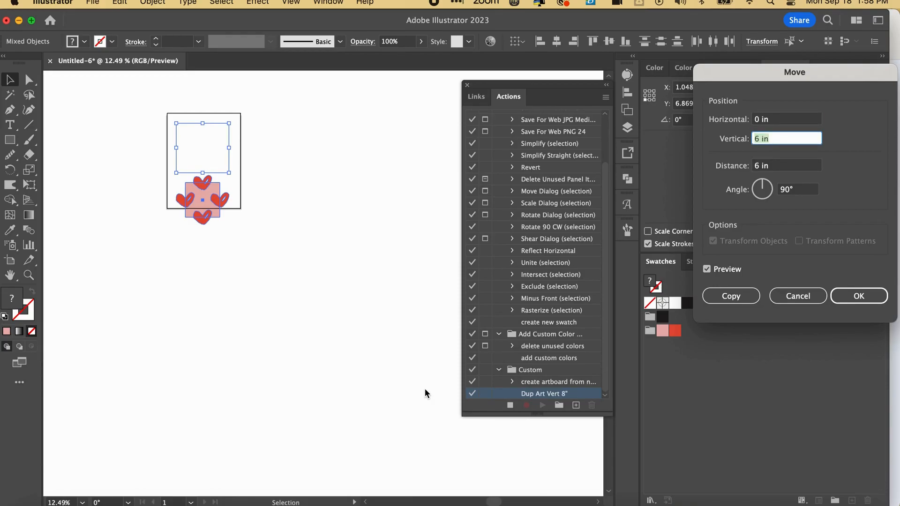
type("8")
key("Tab")
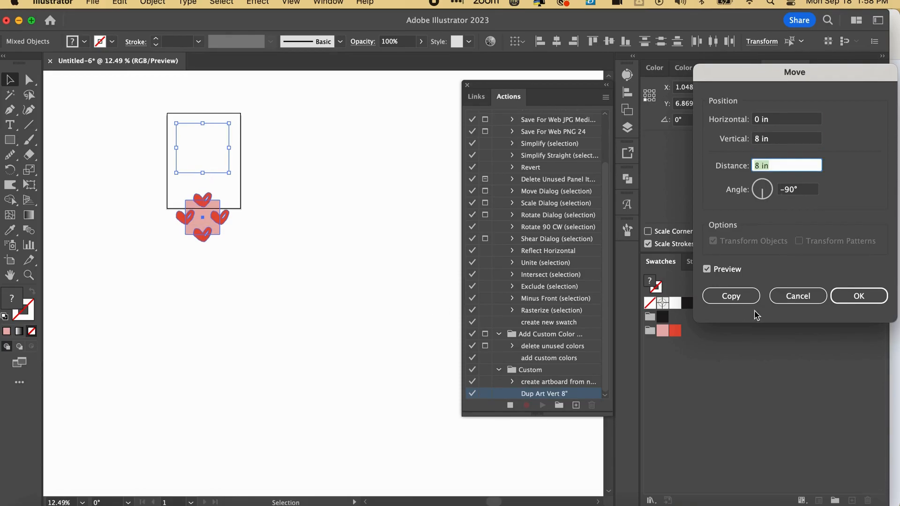
left_click(741, 293)
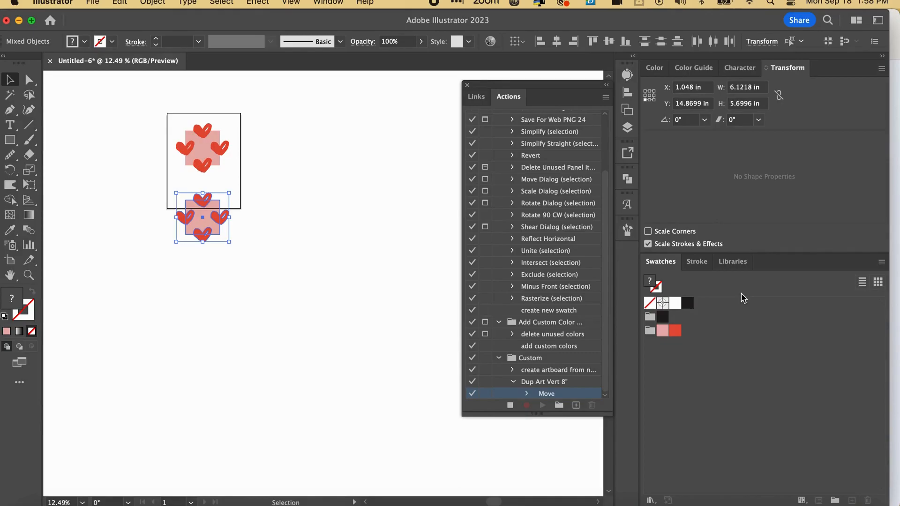
Repeat the copy transform four more times down the column and stop recording the action.
key("super+d")
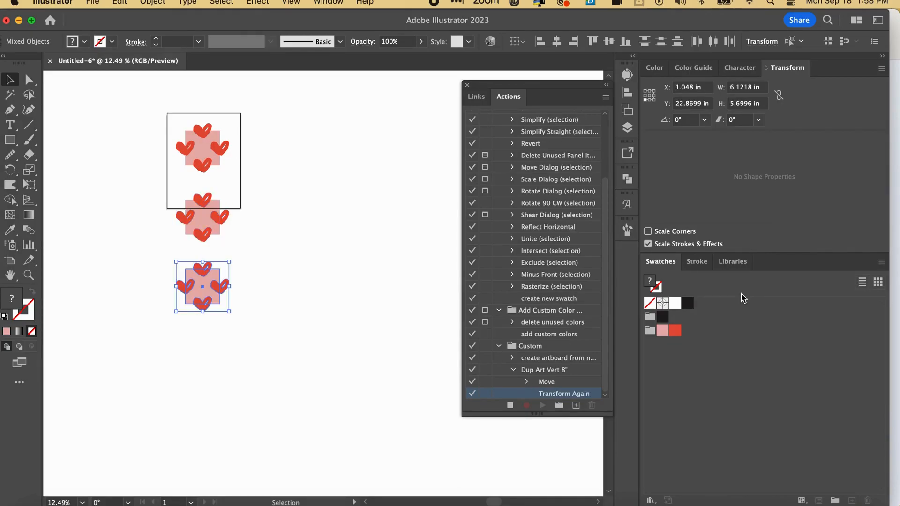
key("super+d")
key("super+d")
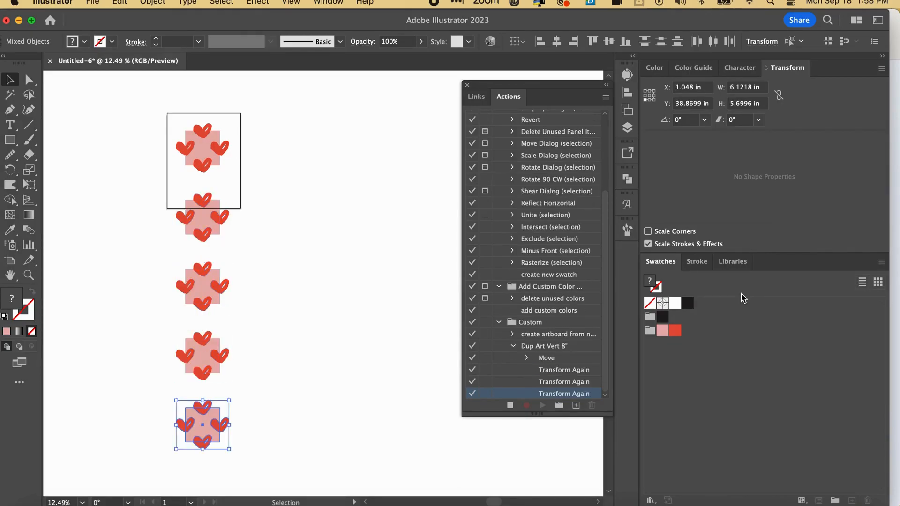
key("super+d")
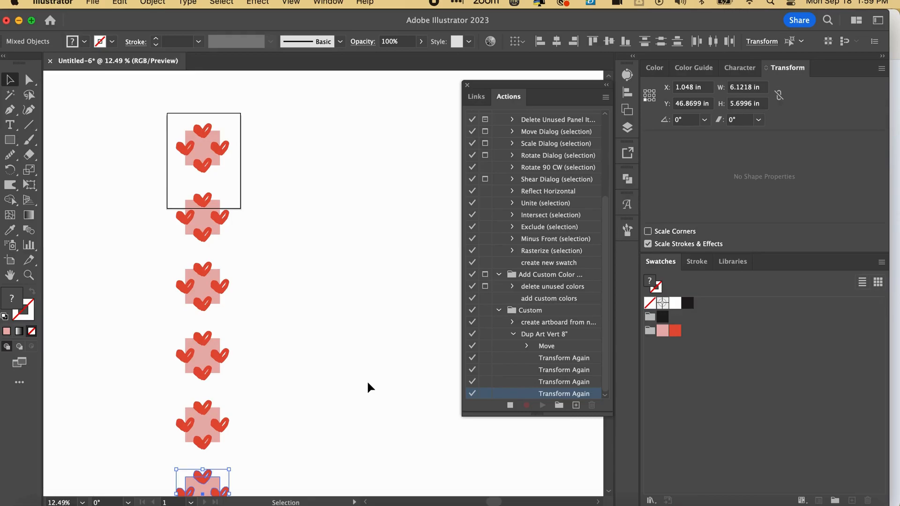
left_click(510, 406)
Expand the recorded Move step, widen the Actions panel, and review the move settings and Transform Again entries.
left_click(527, 346)
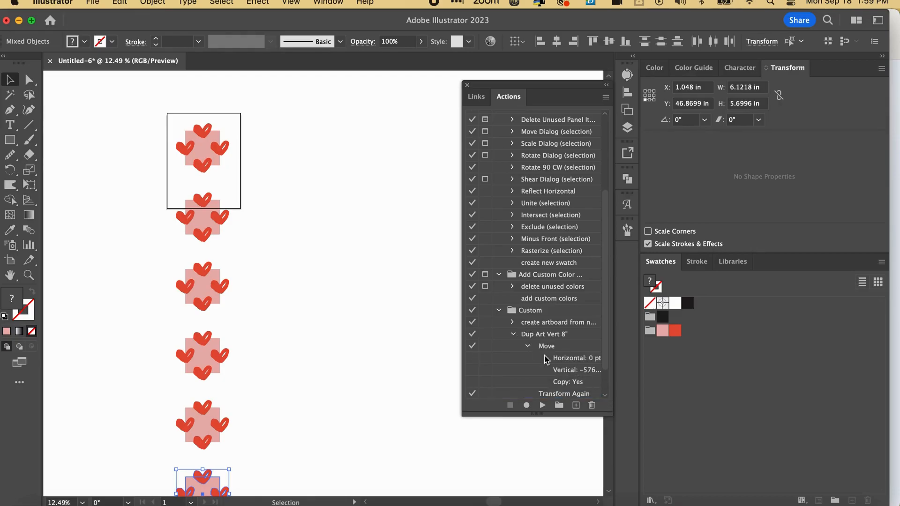
left_click_drag(462, 347, 371, 347)
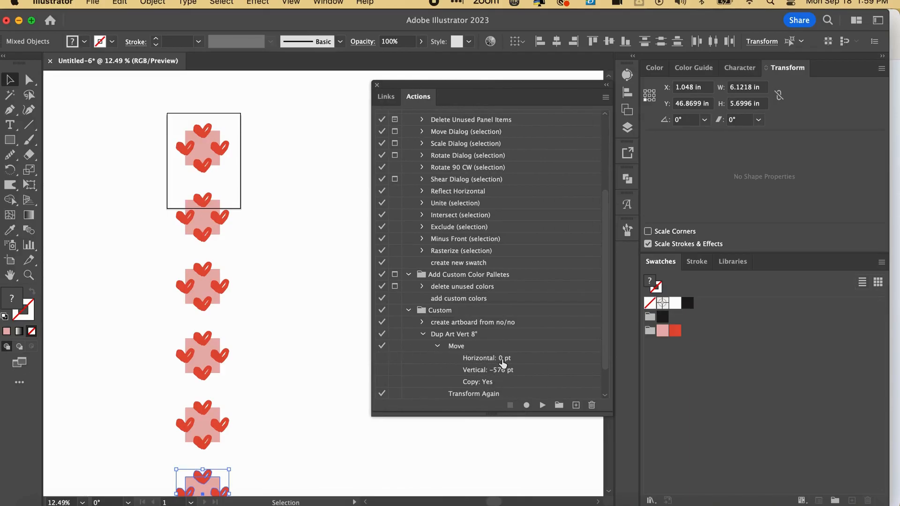
key("super+d")
key("super+d")
key("super+d")
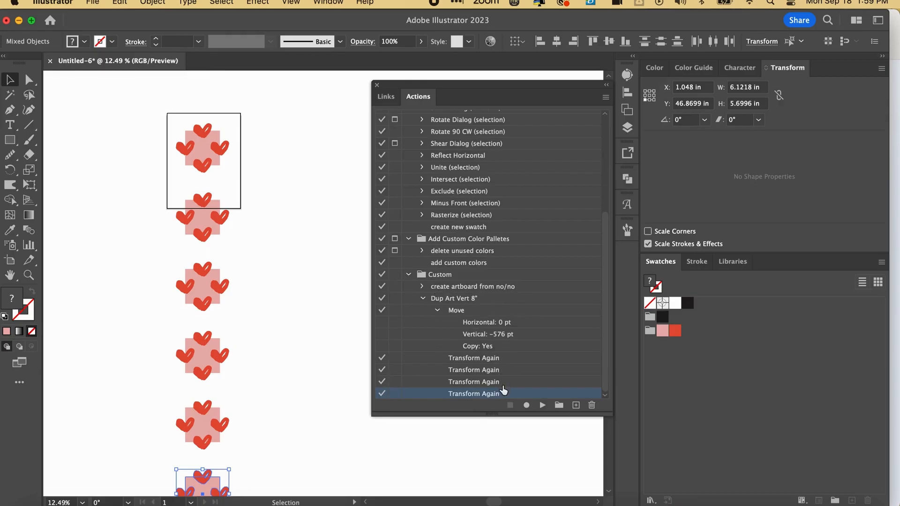
Delete the second Transform Again entry from the Dup Art Vert 8" action.
left_click(468, 371)
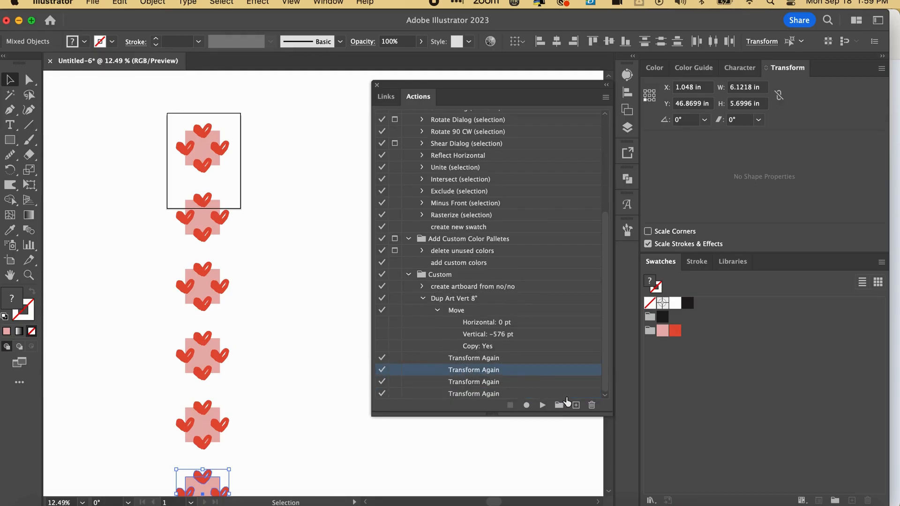
left_click(592, 405)
left_click(487, 284)
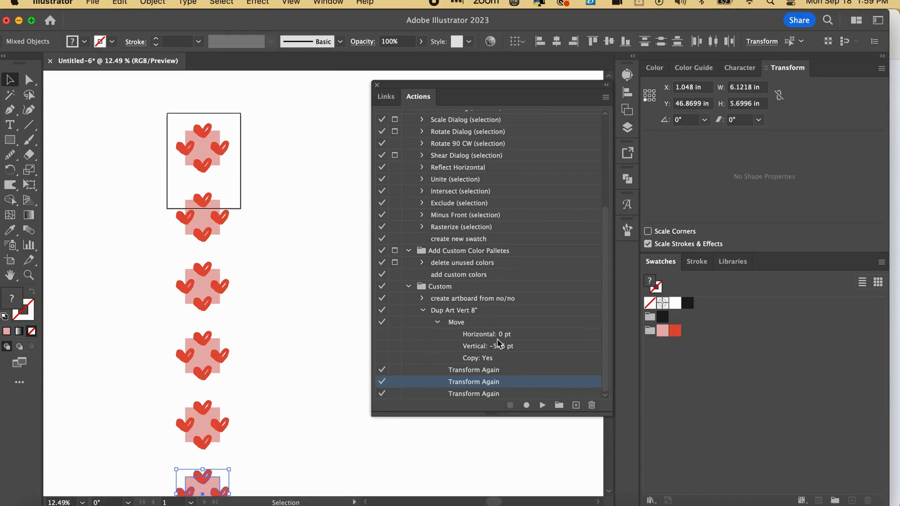
Select the Dup Art Vert 8" action and switch the Actions panel to Button Mode.
left_click(456, 313)
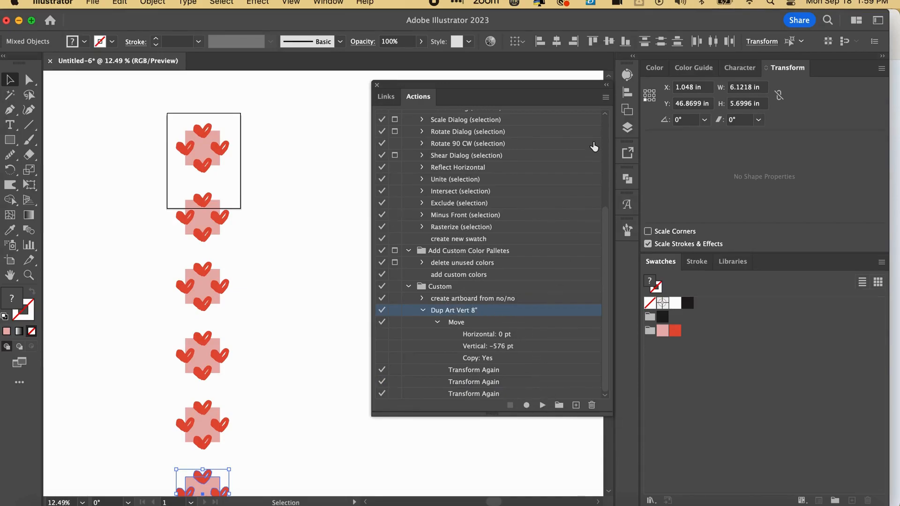
left_click(610, 101)
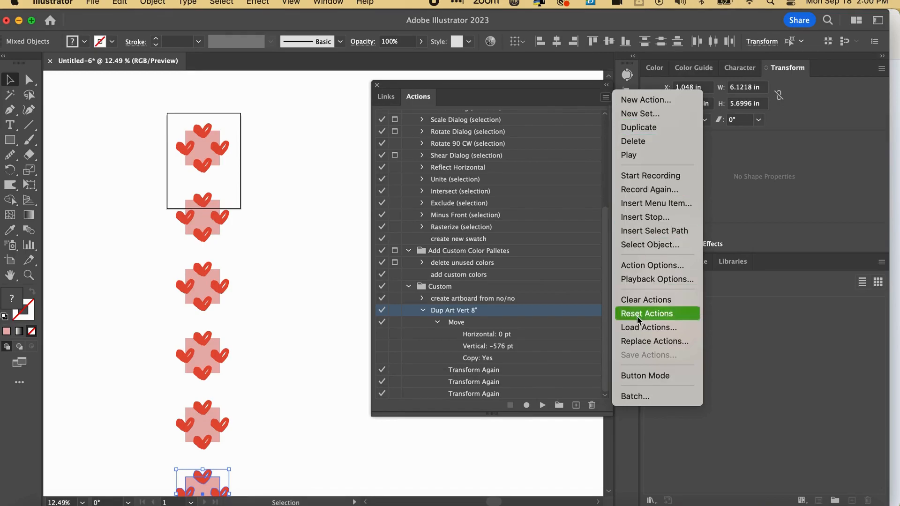
left_click(638, 376)
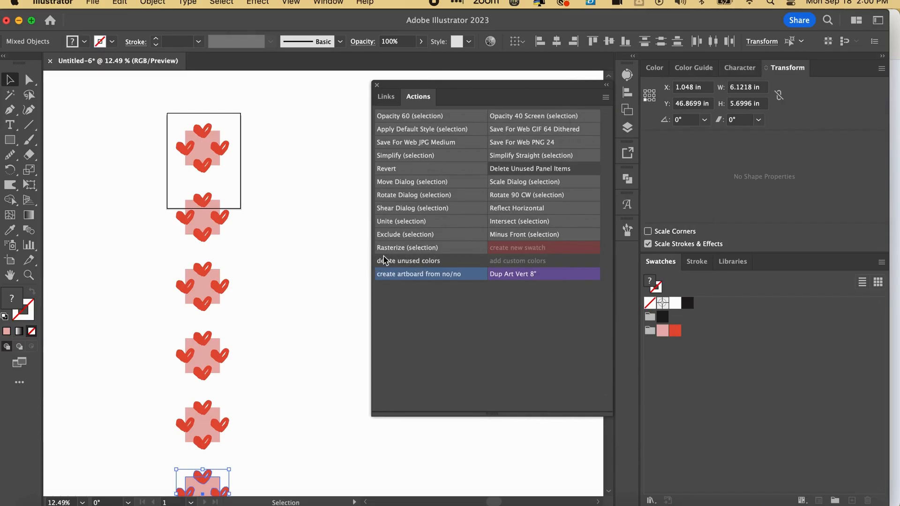
Narrow the Actions panel to a single column, bring the Dup Art Vert 8" action into view, and deselect the artwork.
left_click_drag(370, 250, 462, 245)
scroll(512, 197, "down", 3)
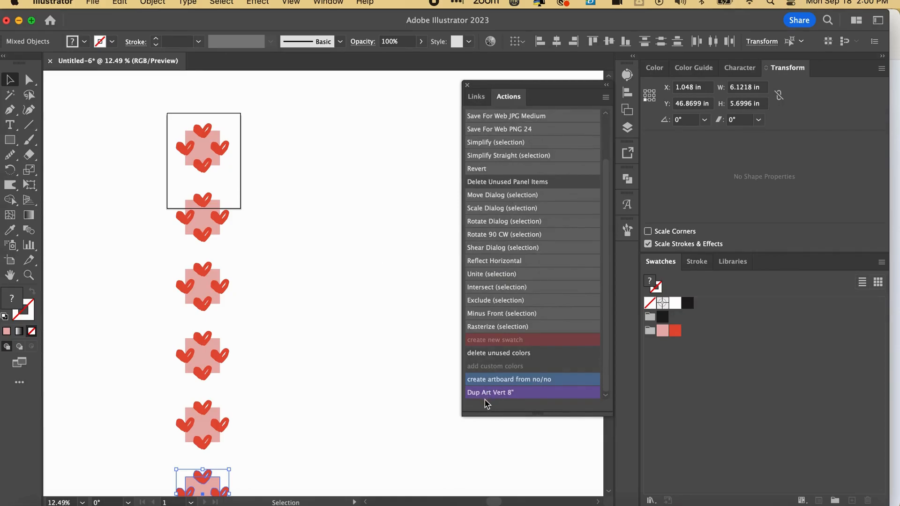
left_click(314, 290)
Copy the column's top heart motif sideways to about X 17.65 in, Y 6.42 in, reflect the copy, and deselect it.
left_click_drag(152, 112, 238, 176)
left_click_drag(204, 150, 347, 146)
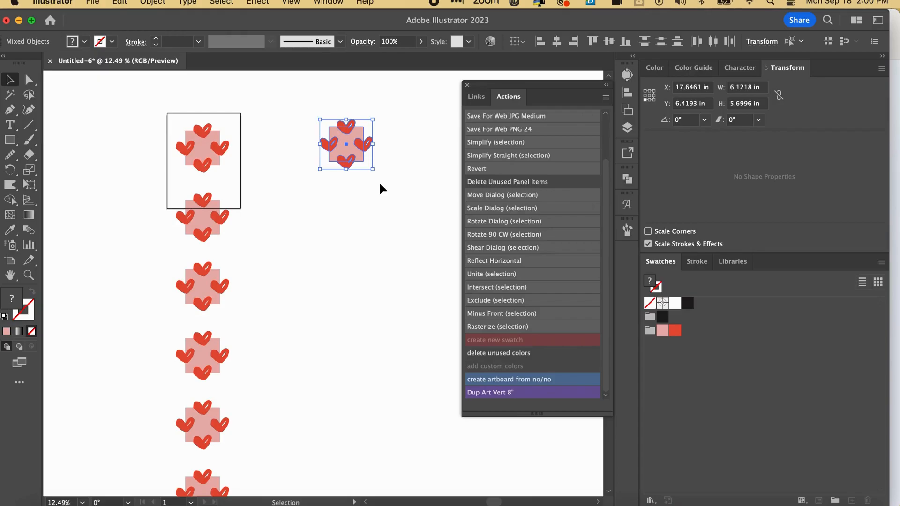
key("o")
left_click_drag(387, 114, 286, 118)
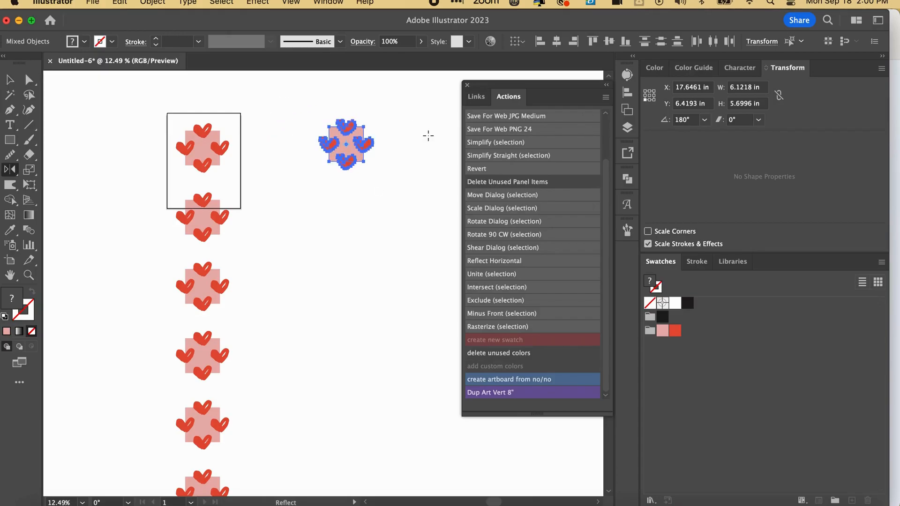
key("v")
left_click(378, 210)
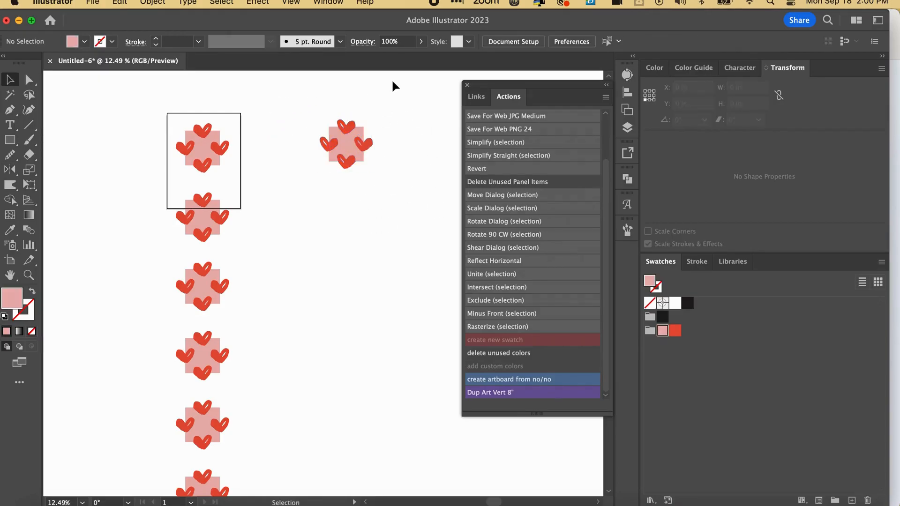
Run the Dup Art Vert 8" action on the reflected motif and compare the two columns.
left_click_drag(378, 109, 316, 170)
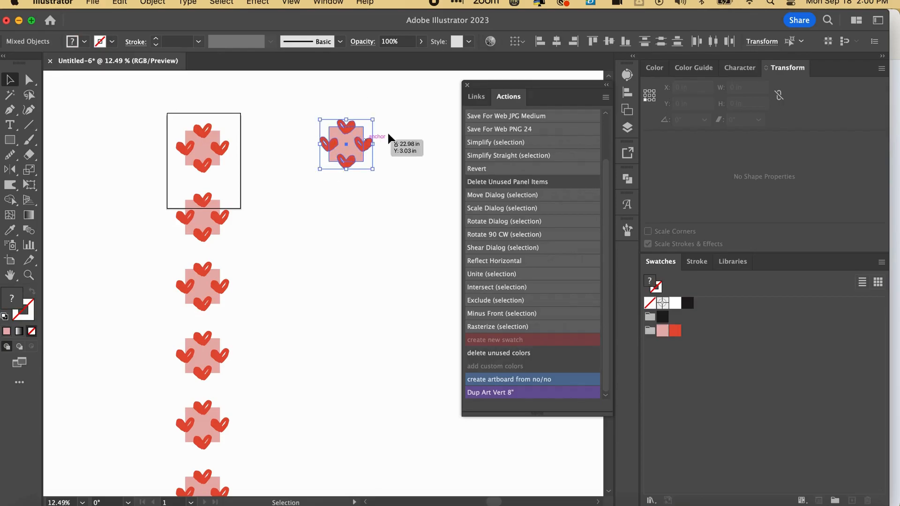
left_click(516, 394)
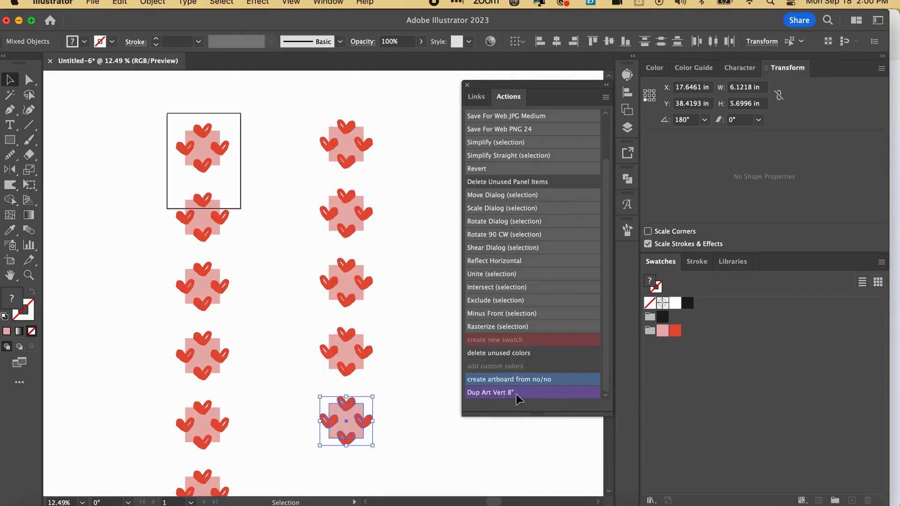
scroll(398, 282, "down", 3)
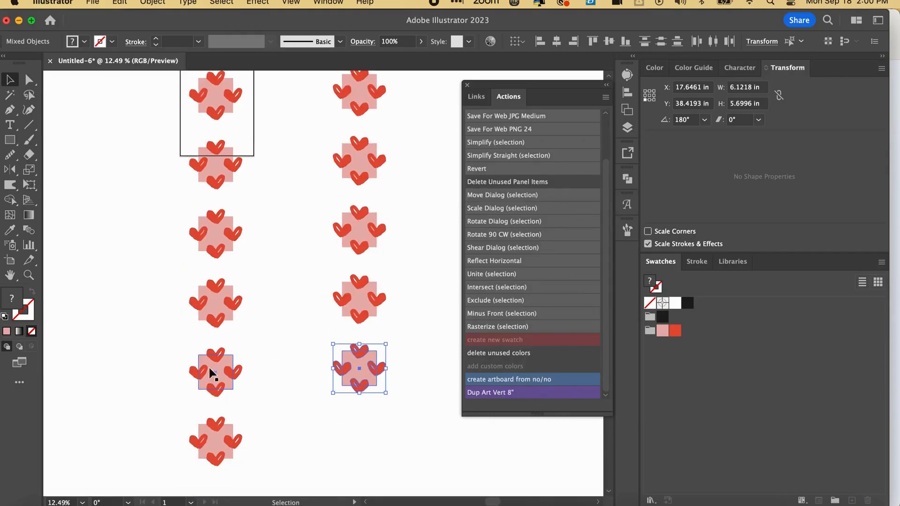
scroll(330, 356, "up", 3)
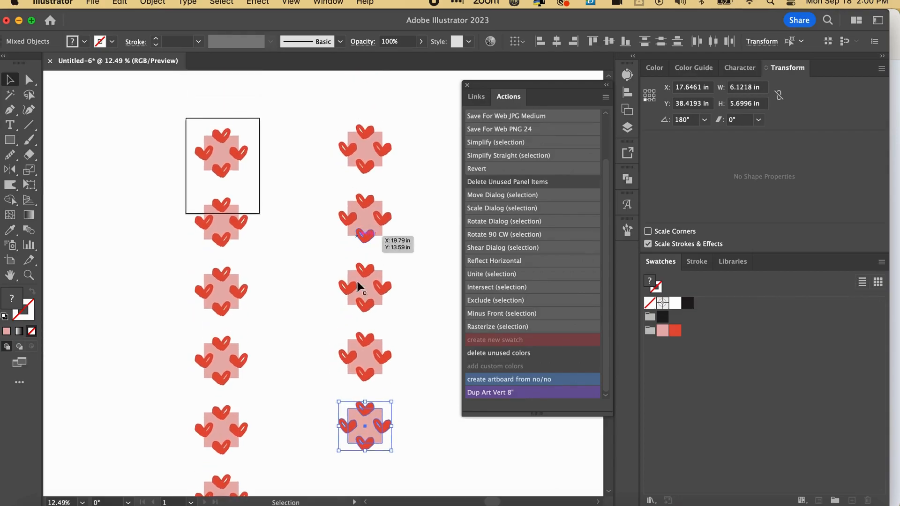
scroll(435, 449, "right", 3)
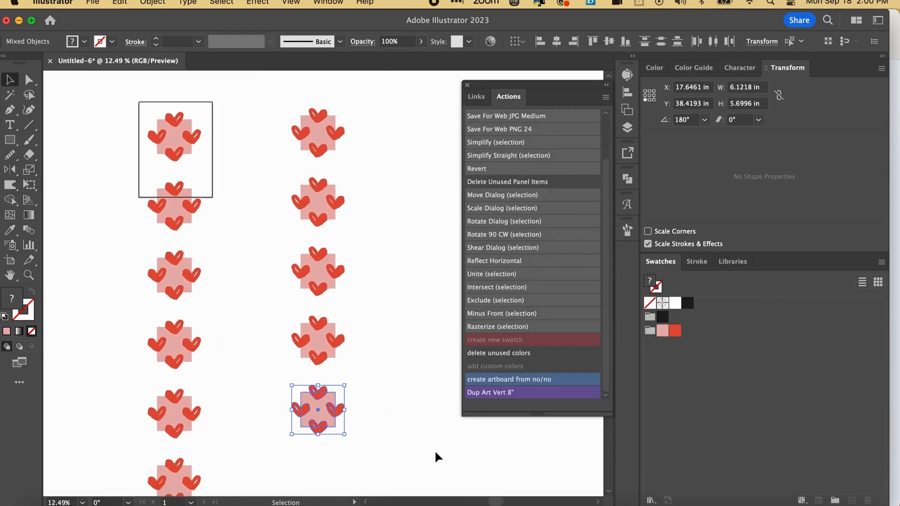
scroll(367, 295, "down", 3)
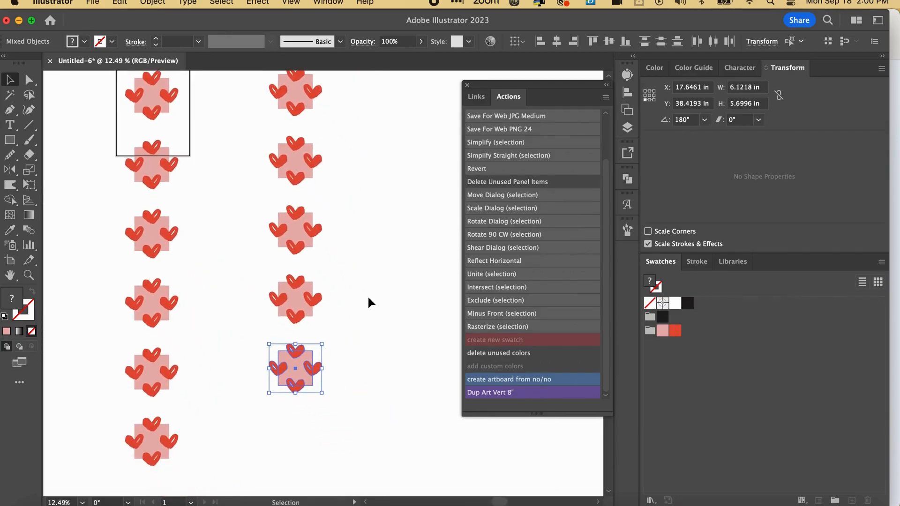
Copy the top motifs of both columns together further along the row to make four motifs across.
scroll(238, 279, "down", 3)
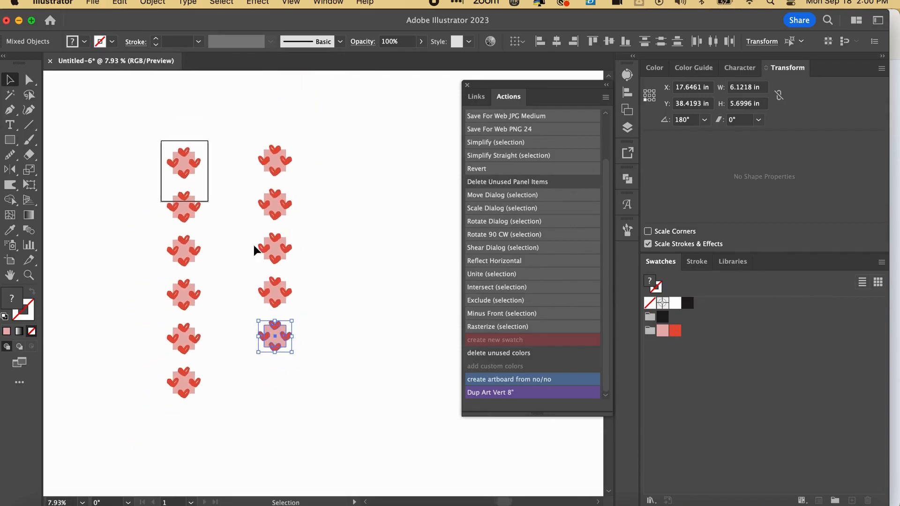
scroll(275, 231, "right", 2)
scroll(275, 232, "down", 1)
left_click_drag(72, 117, 221, 157)
left_click_drag(92, 144, 248, 145)
Delete the four duplicated motifs beneath the second column's top motif.
left_click_drag(218, 384, 151, 168)
key("Delete")
Select the three top-row motifs outside the artboard and run the Dup Art Vert 8" action on them.
left_click_drag(154, 104, 392, 184)
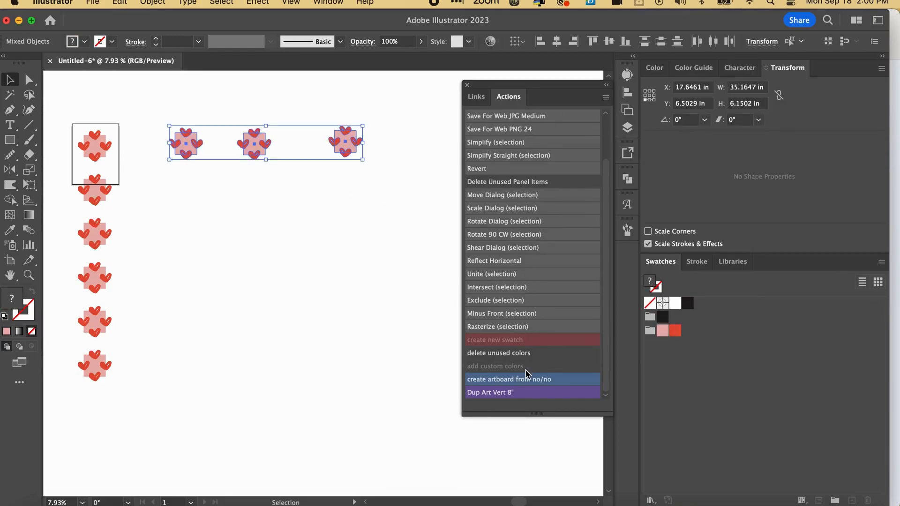
left_click(511, 392)
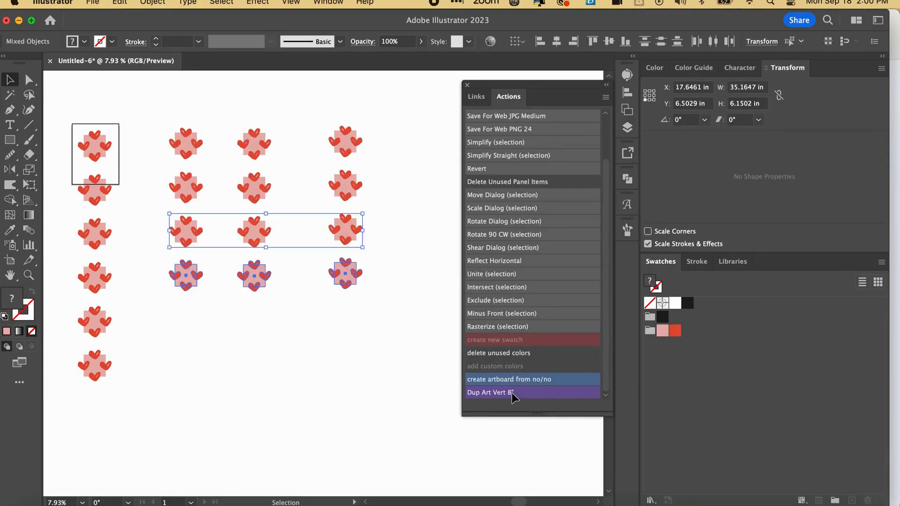